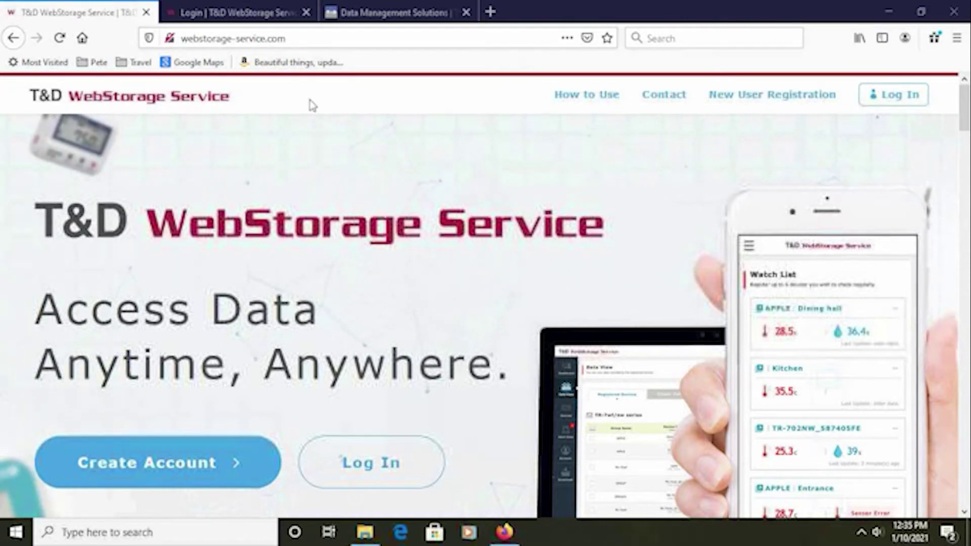
Open the new-user registration form, then return to the pre-filled login tab.
{"action": "left_click", "coordinate": [777, 104]}
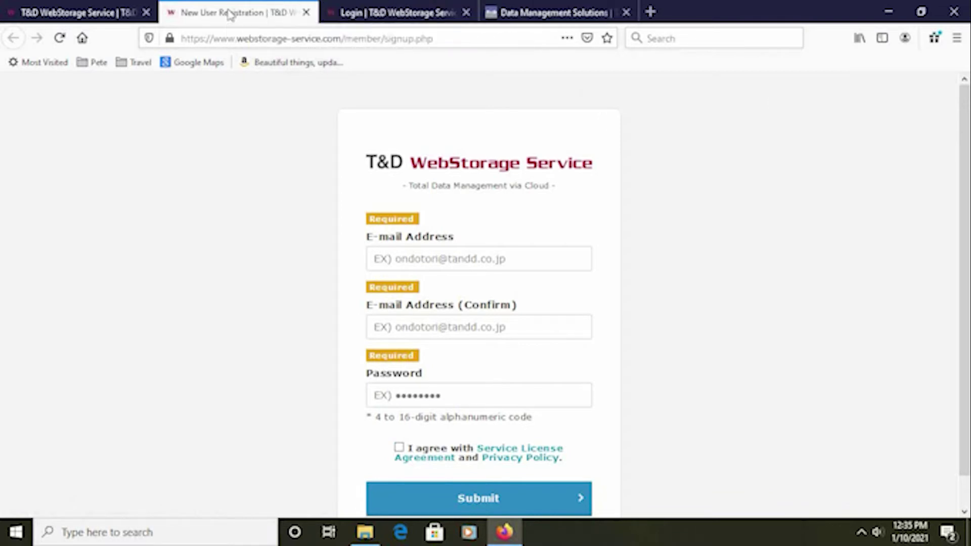
{"action": "left_click", "coordinate": [396, 12]}
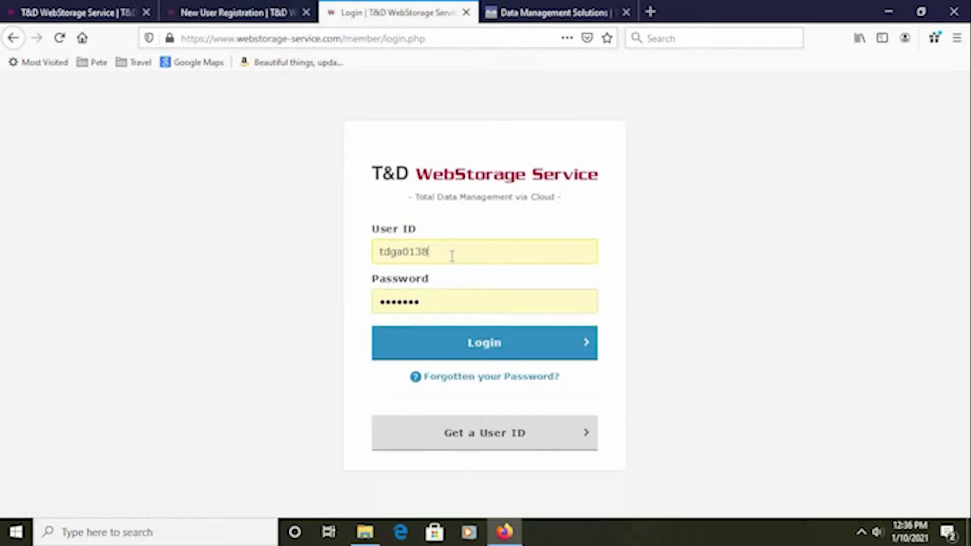
Log in to WebStorage and scroll through the dashboard's news and Start-Up Guide.
{"action": "left_click", "coordinate": [447, 344]}
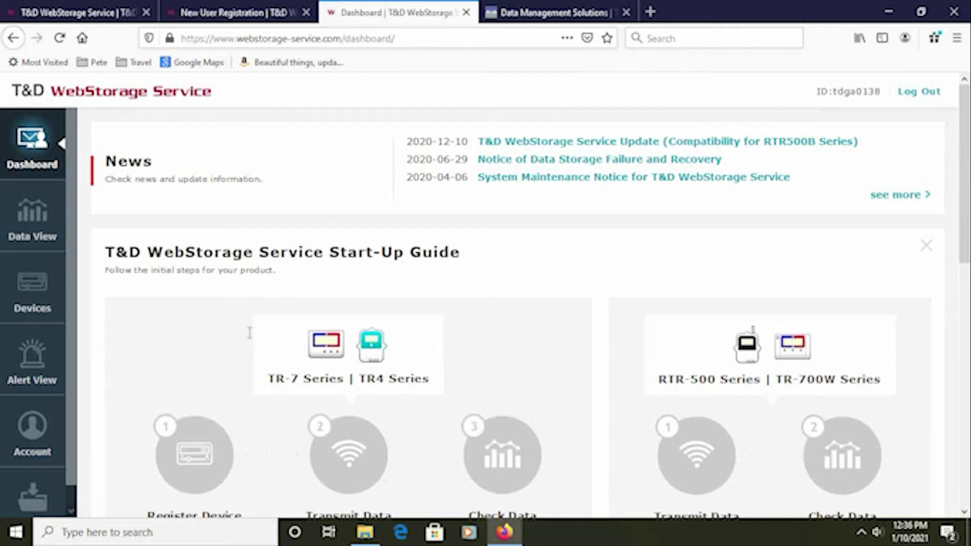
{"action": "scroll", "coordinate": [338, 385], "scroll_direction": "down", "scroll_amount": 3}
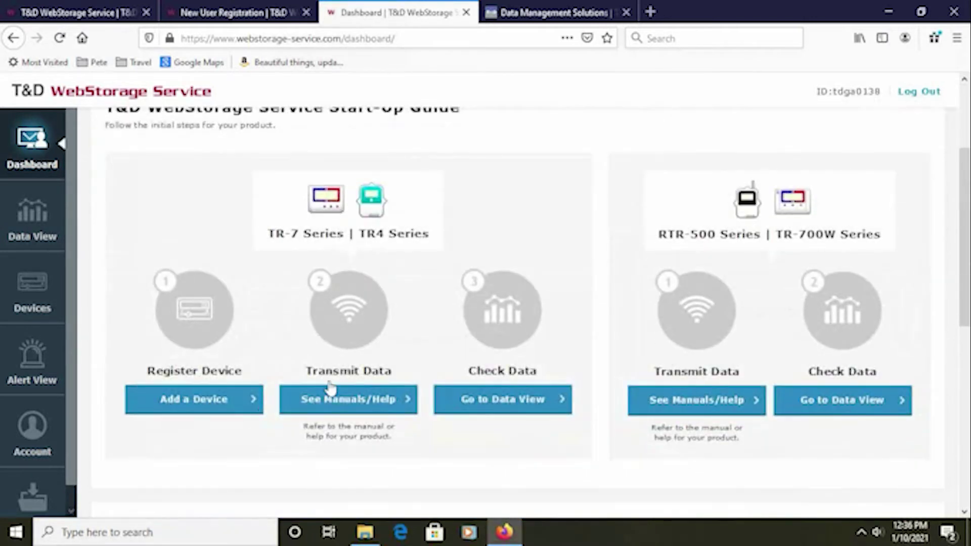
{"action": "left_click", "coordinate": [195, 405]}
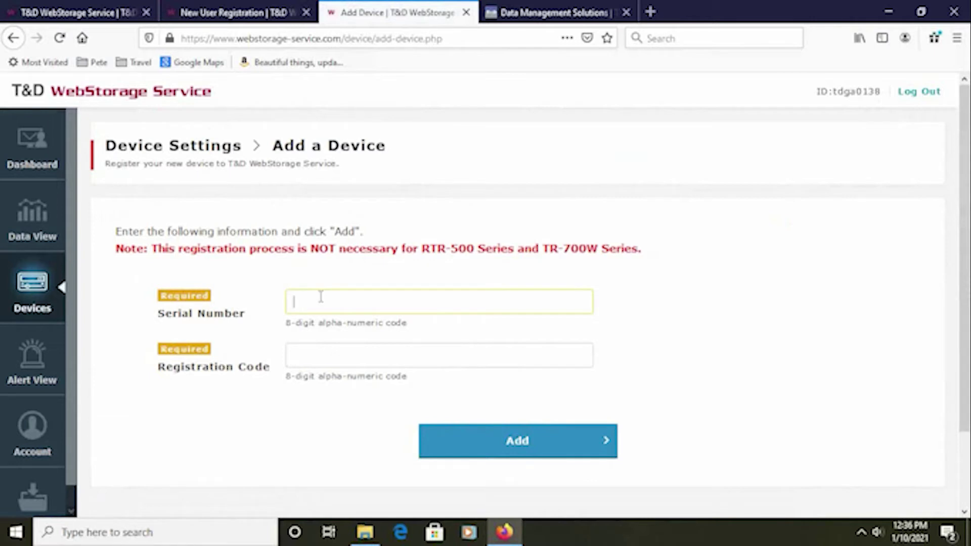
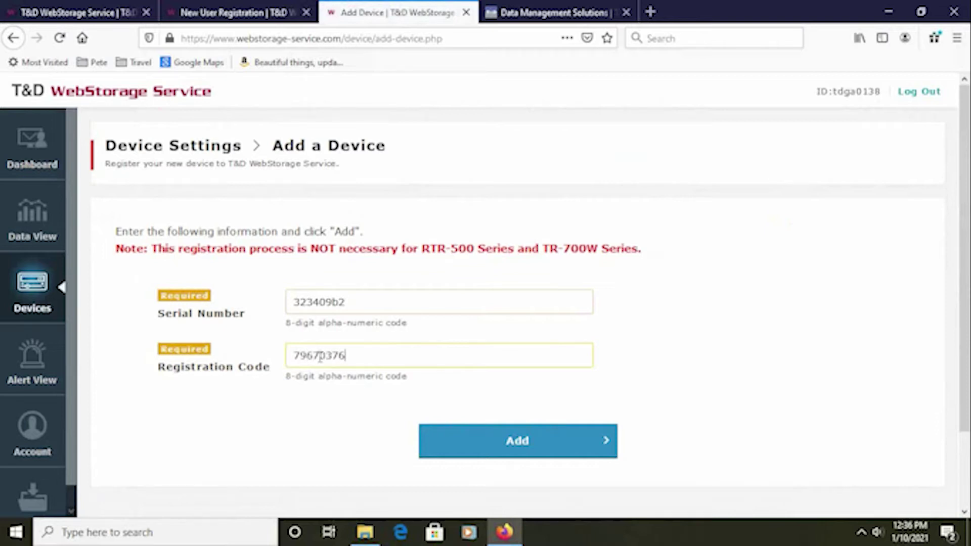
{"action": "left_click", "coordinate": [495, 435]}
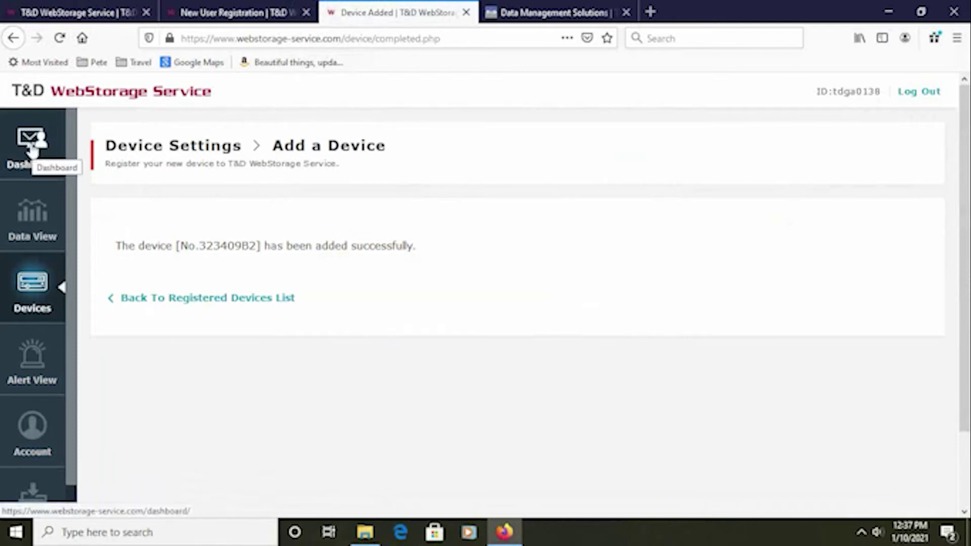
View Registered Devices showing the TR-71wb awaiting first data, then minimize Firefox.
{"action": "left_click", "coordinate": [23, 165]}
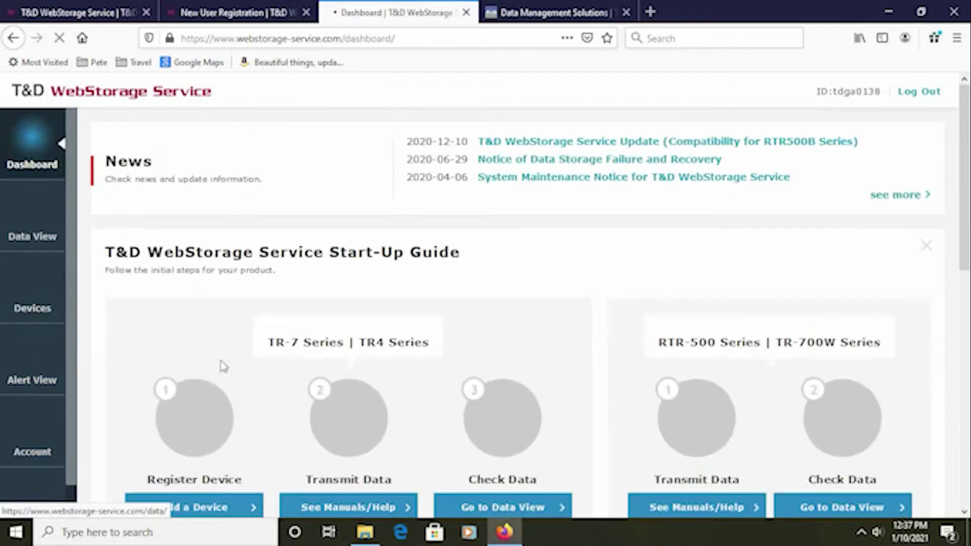
{"action": "scroll", "coordinate": [626, 461], "scroll_direction": "down", "scroll_amount": 2}
{"action": "left_click", "coordinate": [38, 291]}
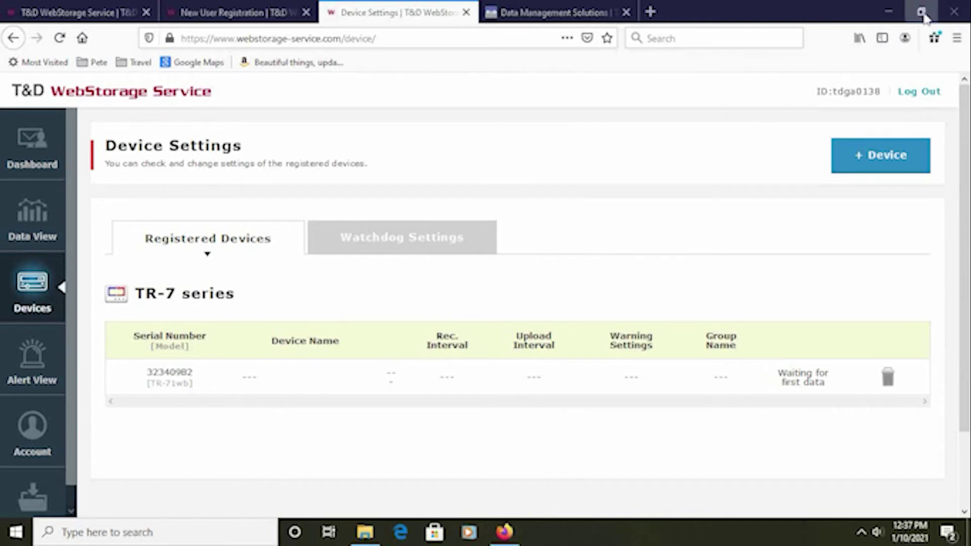
{"action": "left_click", "coordinate": [889, 11]}
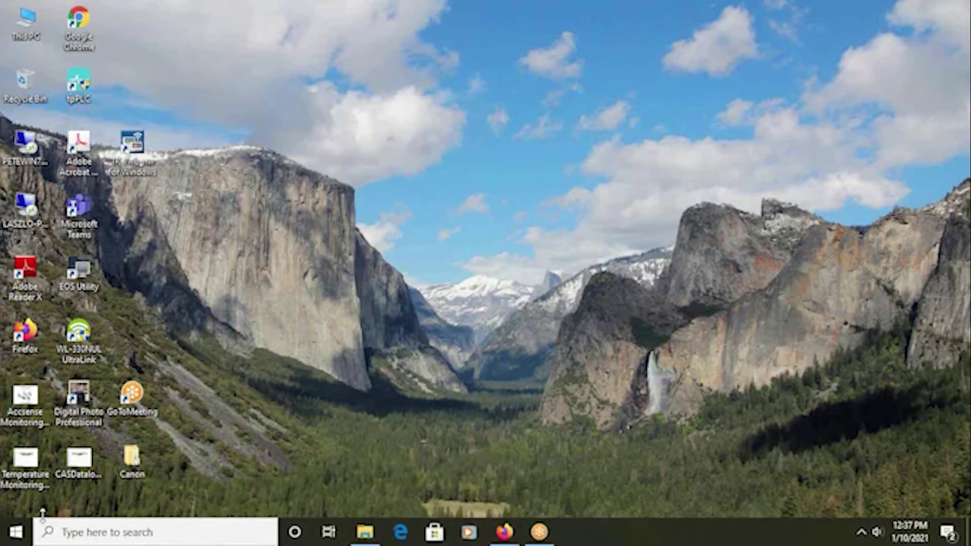
Restore Firefox on the tandd.com homepage tab and reveal the Software/Apps product-series menu.
{"action": "left_click", "coordinate": [513, 530]}
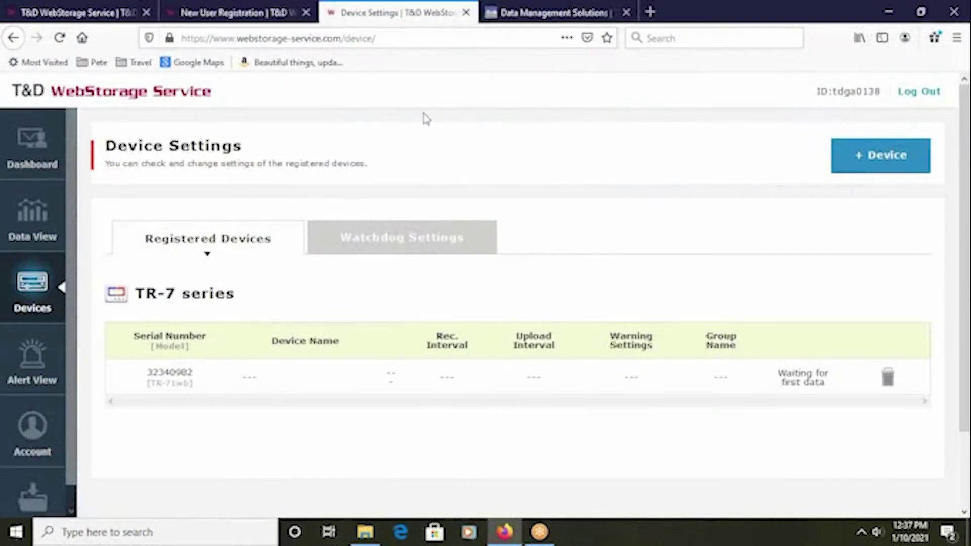
{"action": "left_click", "coordinate": [528, 21]}
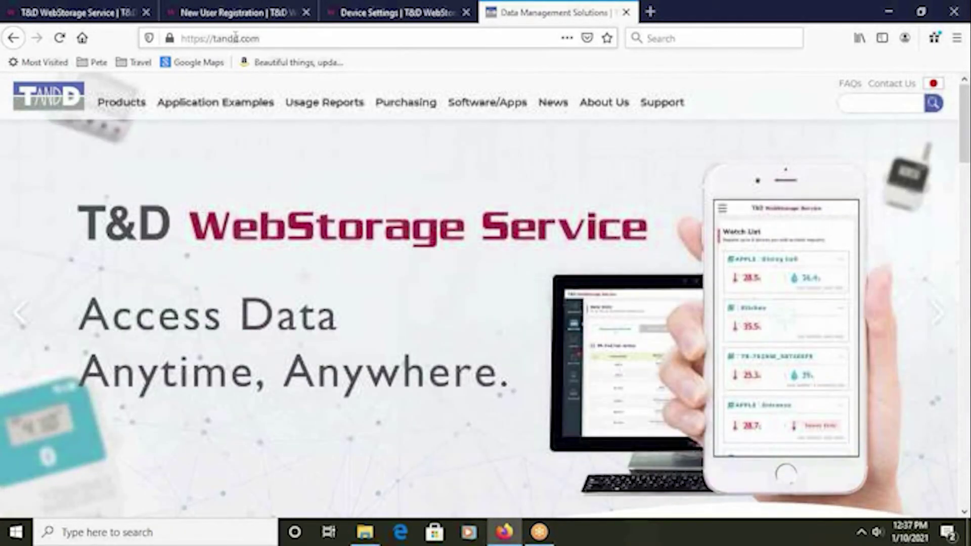
{"action": "left_click_drag", "start_coordinate": [259, 38], "coordinate": [210, 39]}
{"action": "left_click", "coordinate": [691, 66]}
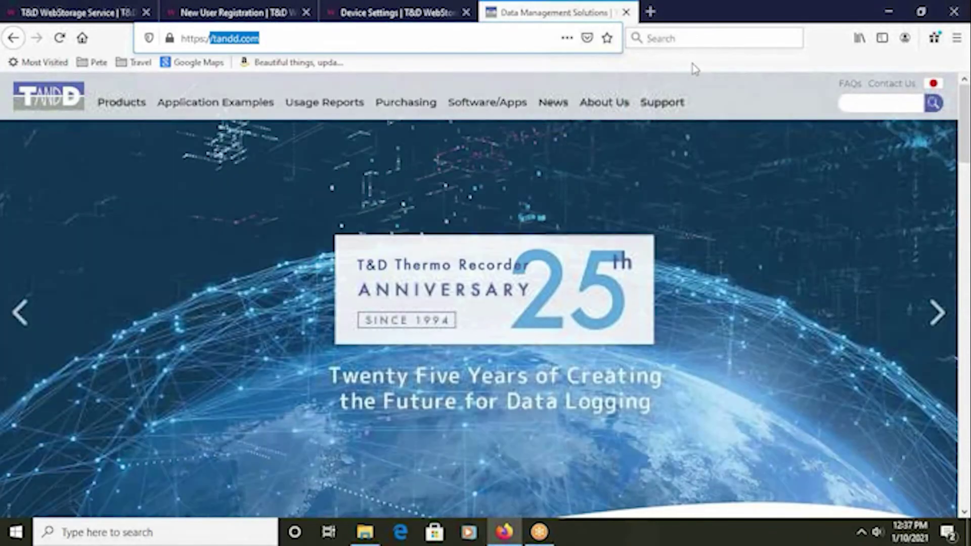
{"action": "mouse_move", "coordinate": [472, 95]}
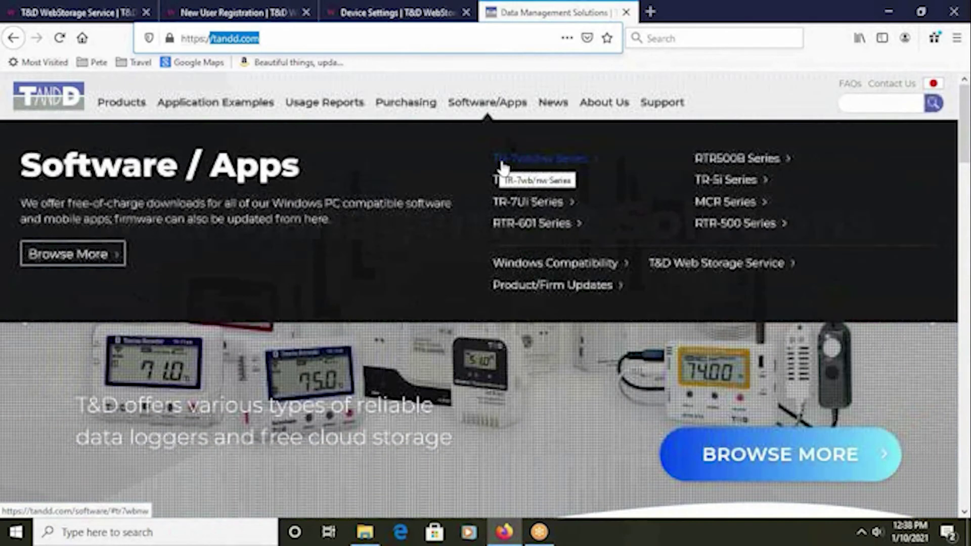
Review the TR-7wb/nw Series compatible downloads, then minimize Firefox.
{"action": "left_click", "coordinate": [502, 167]}
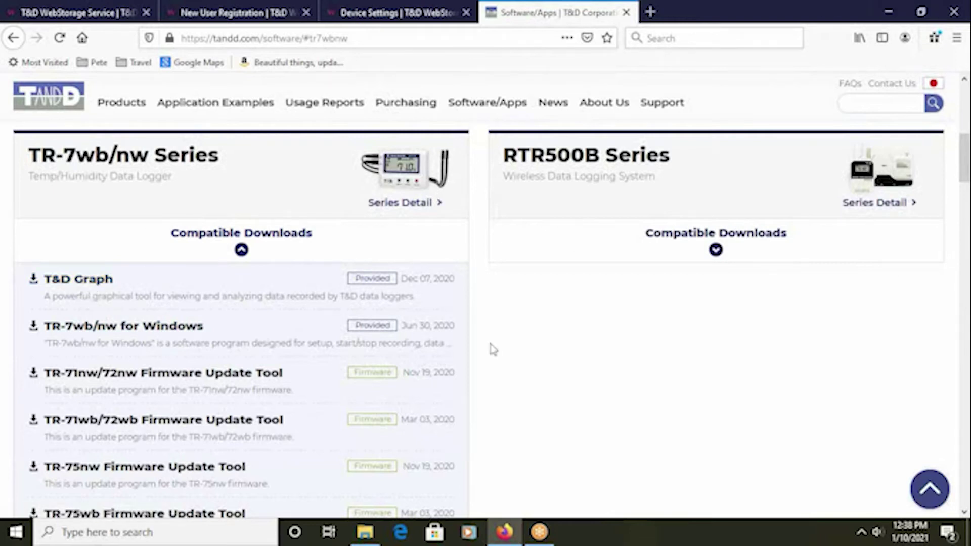
{"action": "left_click", "coordinate": [888, 11]}
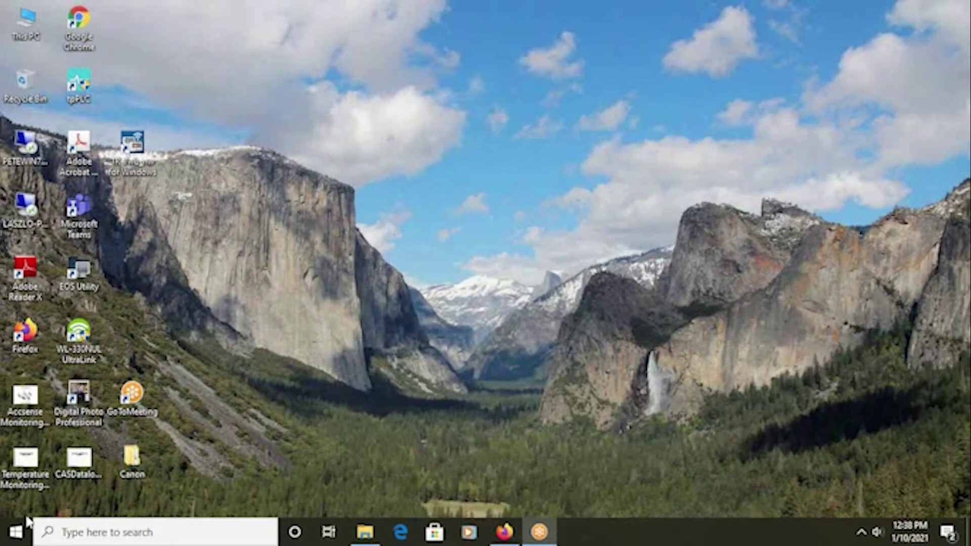
Launch TR-7wb_nw for Windows from its Start menu folder.
{"action": "left_click", "coordinate": [17, 531]}
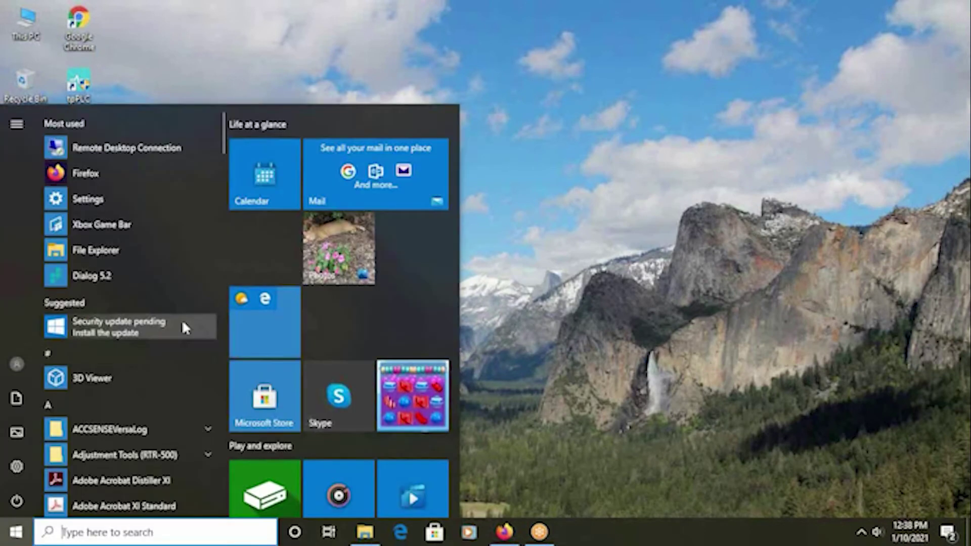
{"action": "scroll", "coordinate": [181, 319], "scroll_direction": "down", "scroll_amount": 5}
{"action": "scroll", "coordinate": [169, 316], "scroll_direction": "down", "scroll_amount": 15}
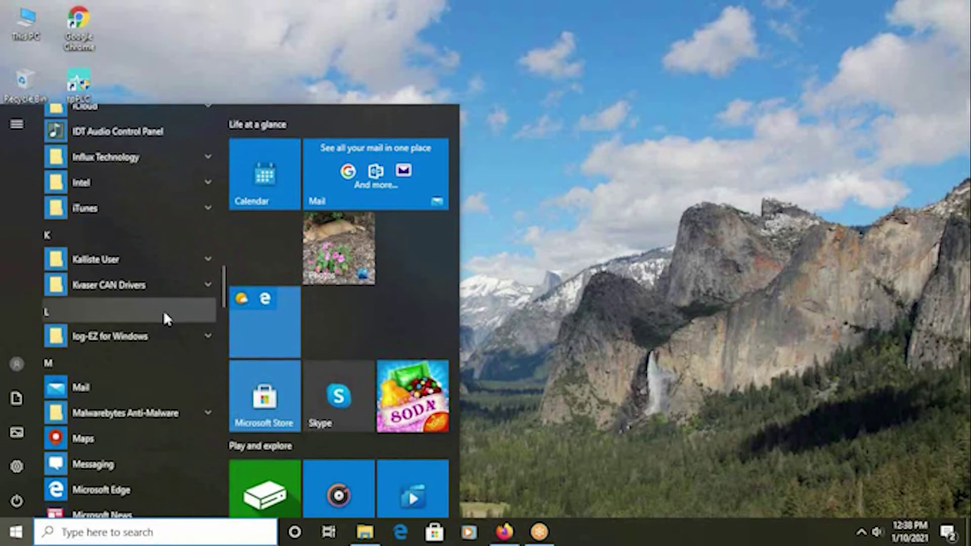
{"action": "scroll", "coordinate": [163, 316], "scroll_direction": "down", "scroll_amount": 15}
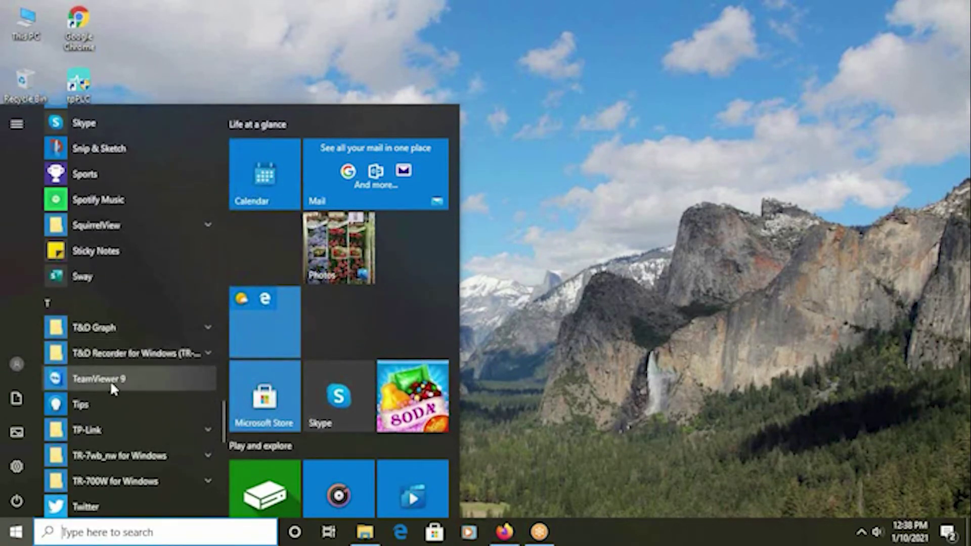
{"action": "scroll", "coordinate": [106, 376], "scroll_direction": "down", "scroll_amount": 3}
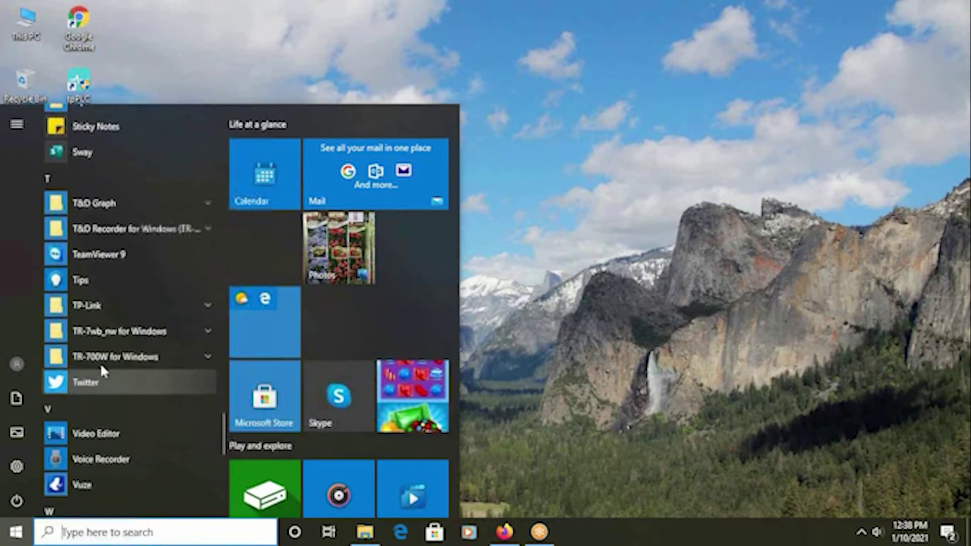
{"action": "left_click", "coordinate": [100, 334]}
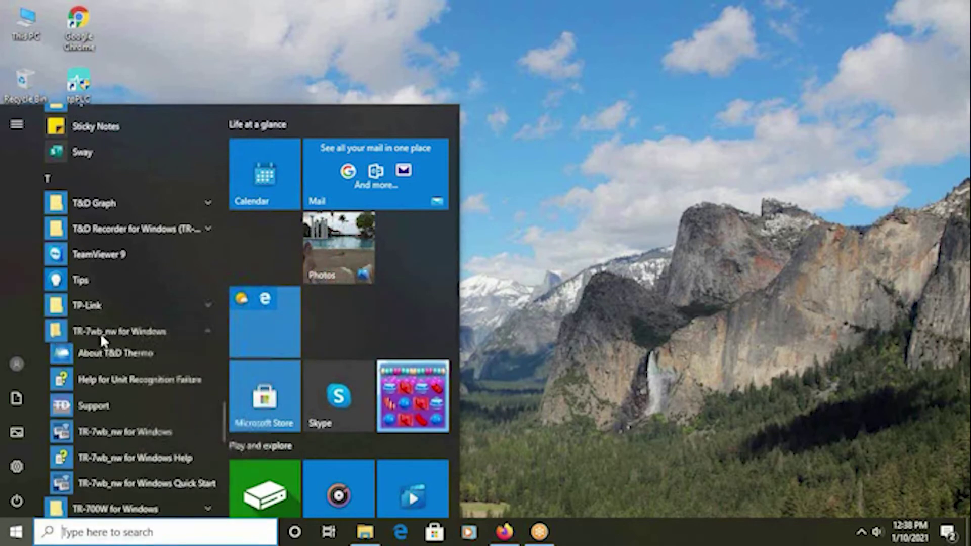
{"action": "left_click", "coordinate": [114, 434]}
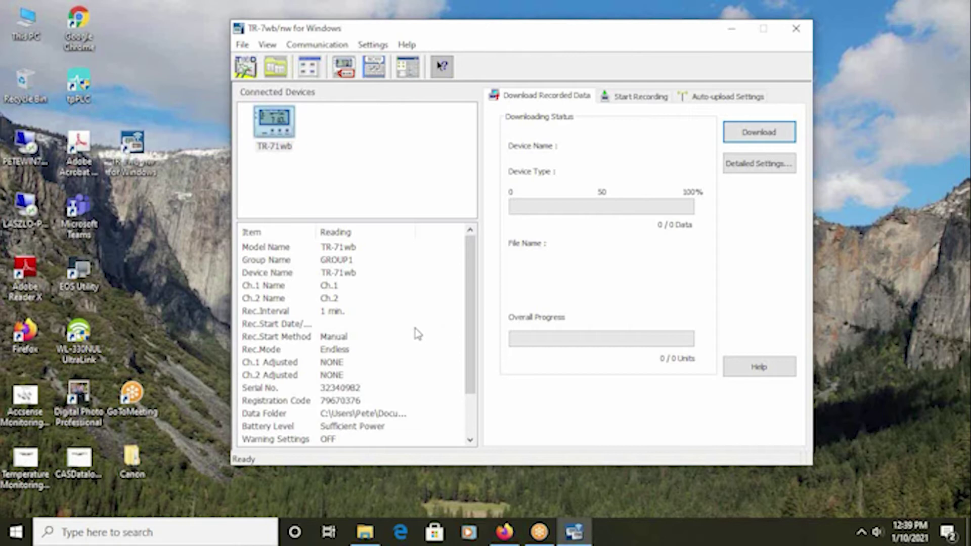
{"action": "left_click", "coordinate": [16, 536]}
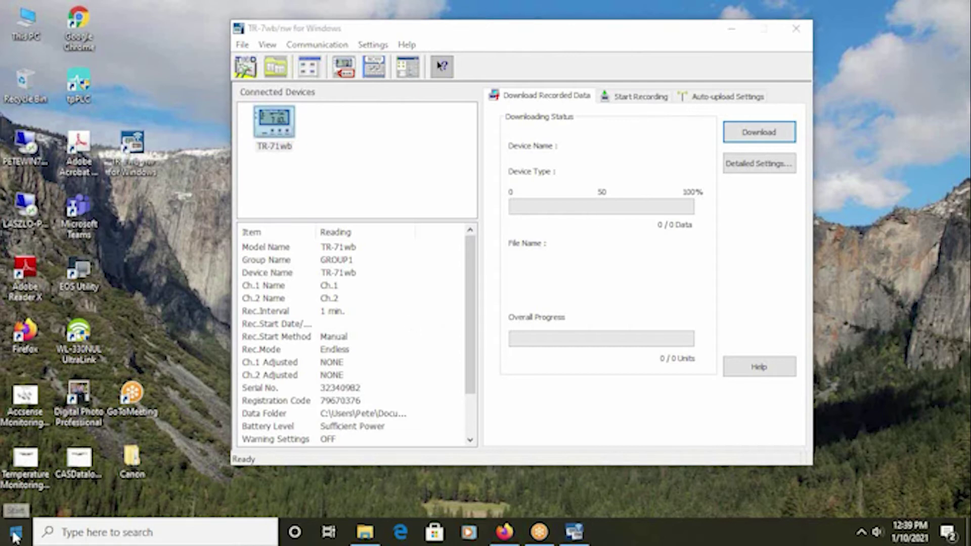
{"action": "scroll", "coordinate": [142, 302], "scroll_direction": "down", "scroll_amount": 10}
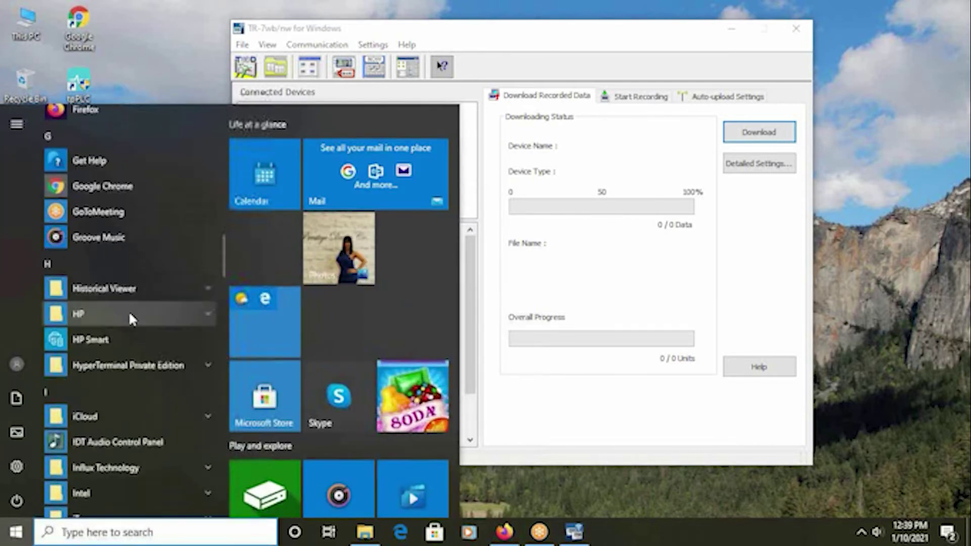
{"action": "scroll", "coordinate": [130, 314], "scroll_direction": "down", "scroll_amount": 20}
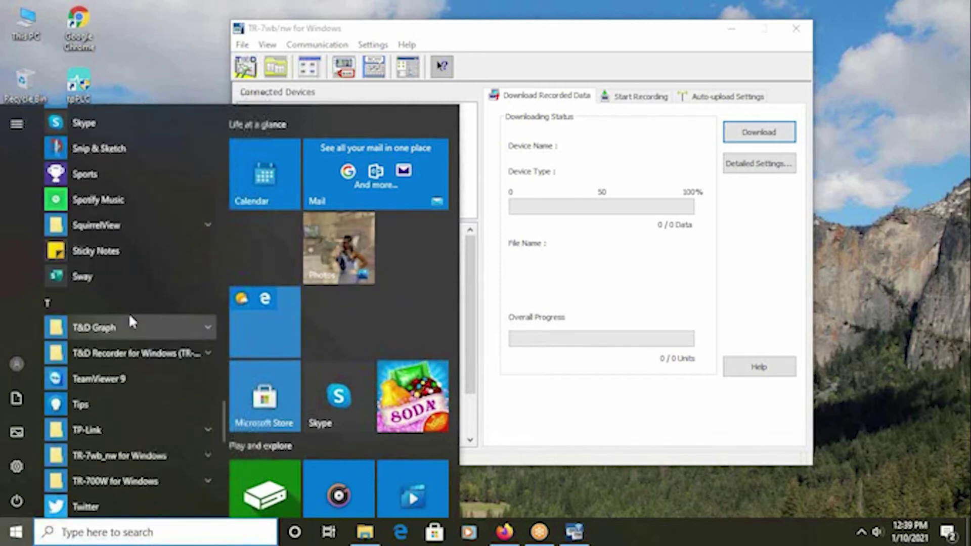
{"action": "scroll", "coordinate": [128, 312], "scroll_direction": "down", "scroll_amount": 5}
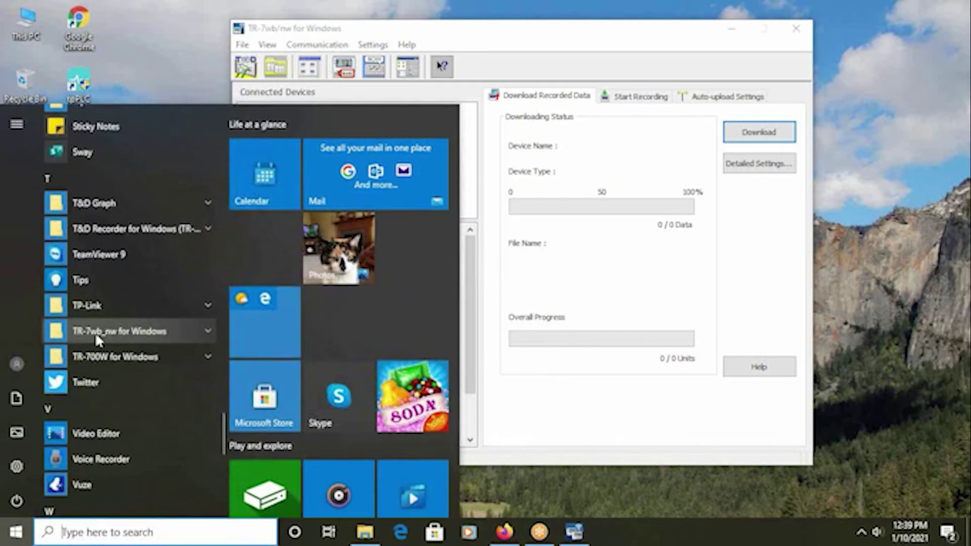
{"action": "left_click", "coordinate": [108, 329]}
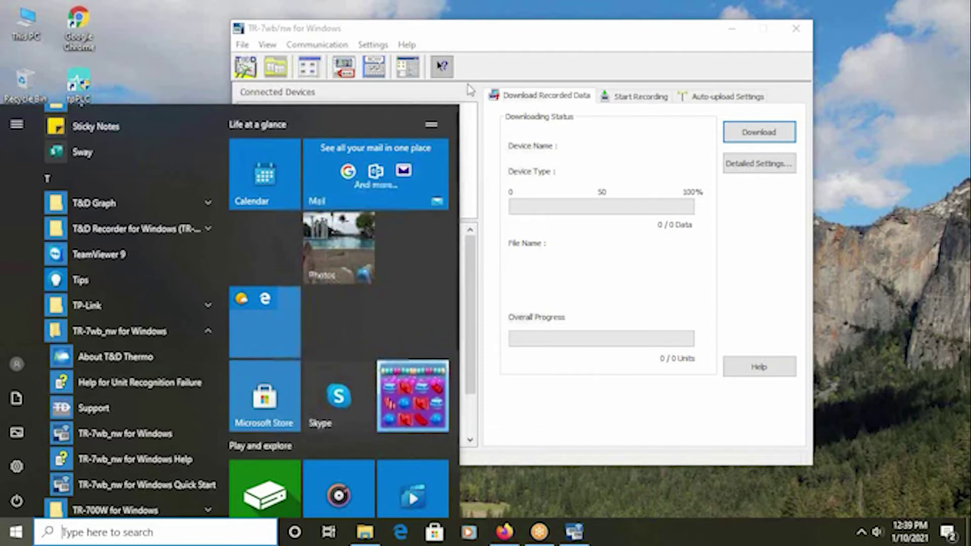
{"action": "left_click", "coordinate": [483, 35]}
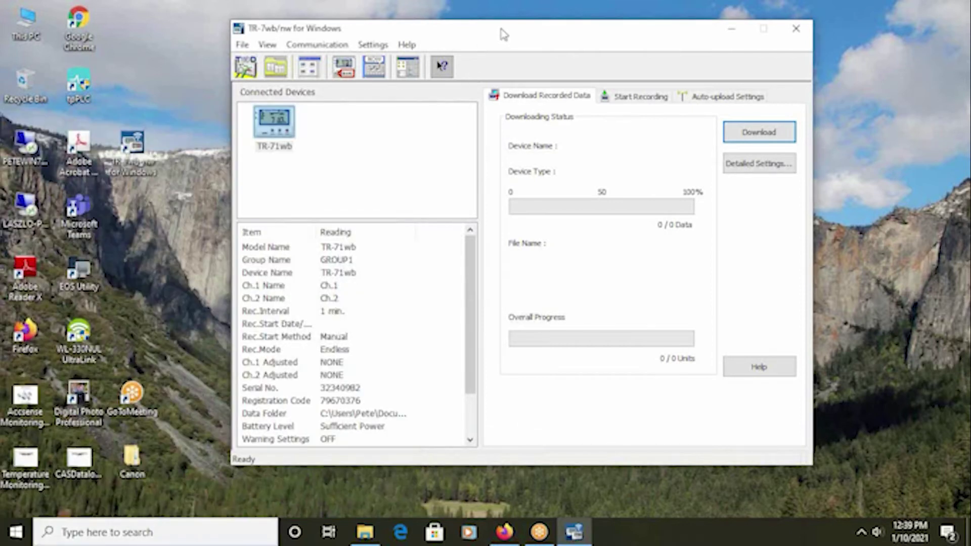
{"action": "left_click_drag", "start_coordinate": [503, 34], "coordinate": [490, 66]}
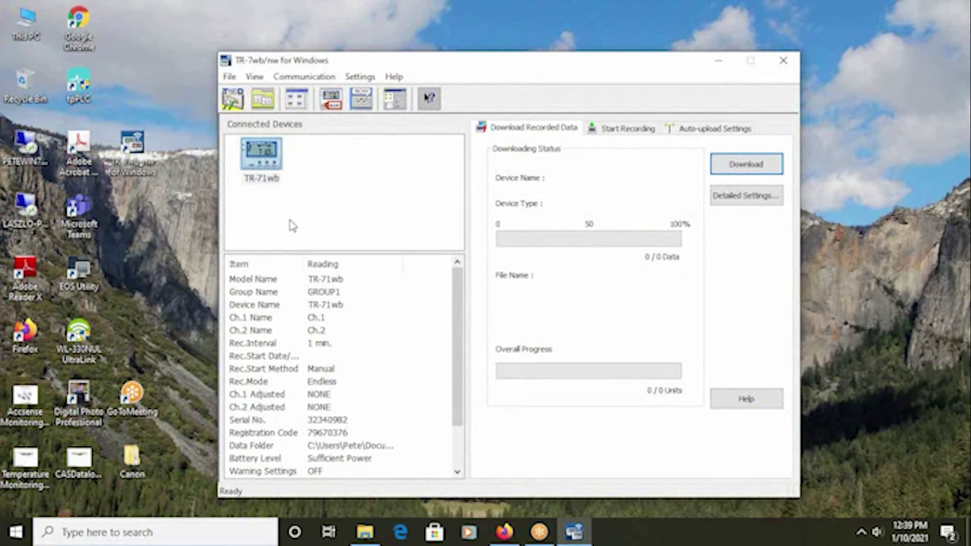
On the Start Recording tab, set the recording interval to 30min.
{"action": "left_click", "coordinate": [615, 129]}
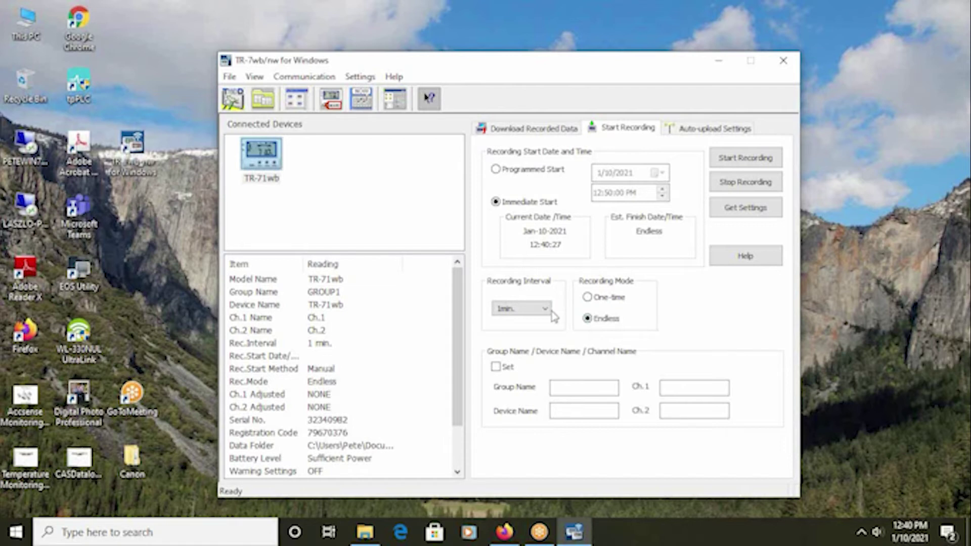
{"action": "left_click", "coordinate": [545, 309]}
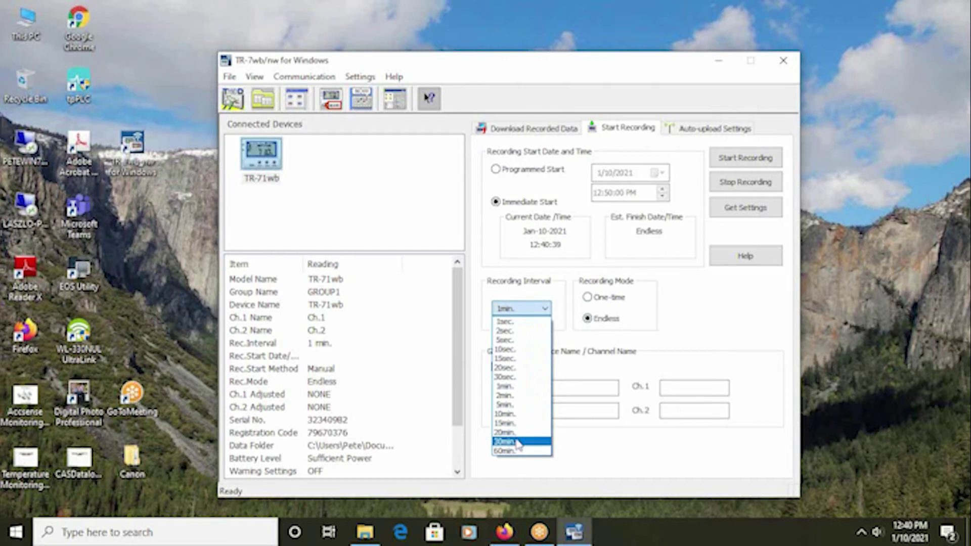
{"action": "left_click", "coordinate": [512, 441]}
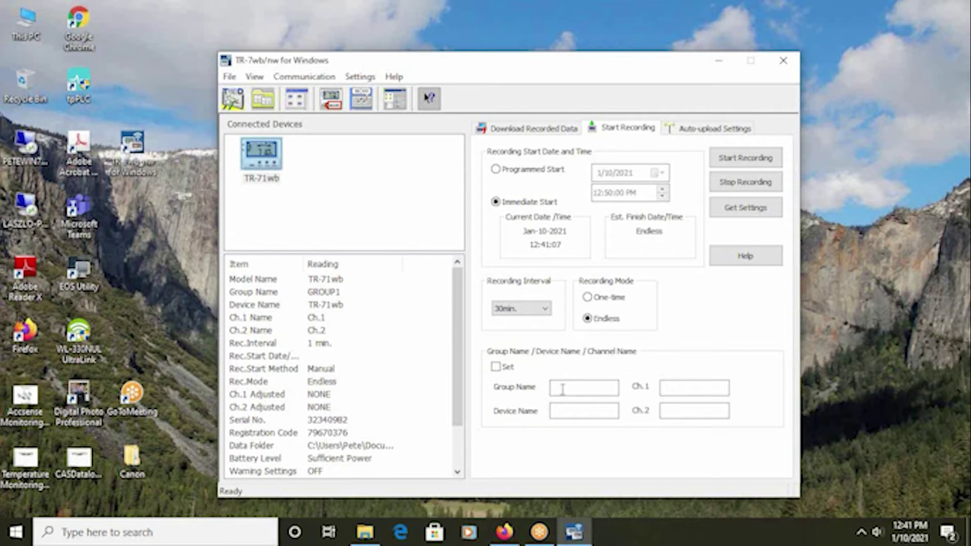
Name the device Fridge 1 with channels Main Temp and Vaccine Temp, then start recording.
{"action": "left_click", "coordinate": [565, 410]}
{"action": "type", "text": "Fridge 1"}
{"action": "left_click", "coordinate": [665, 387]}
{"action": "type", "text": "Main Temp"}
{"action": "left_click", "coordinate": [714, 409]}
{"action": "type", "text": "Va"}
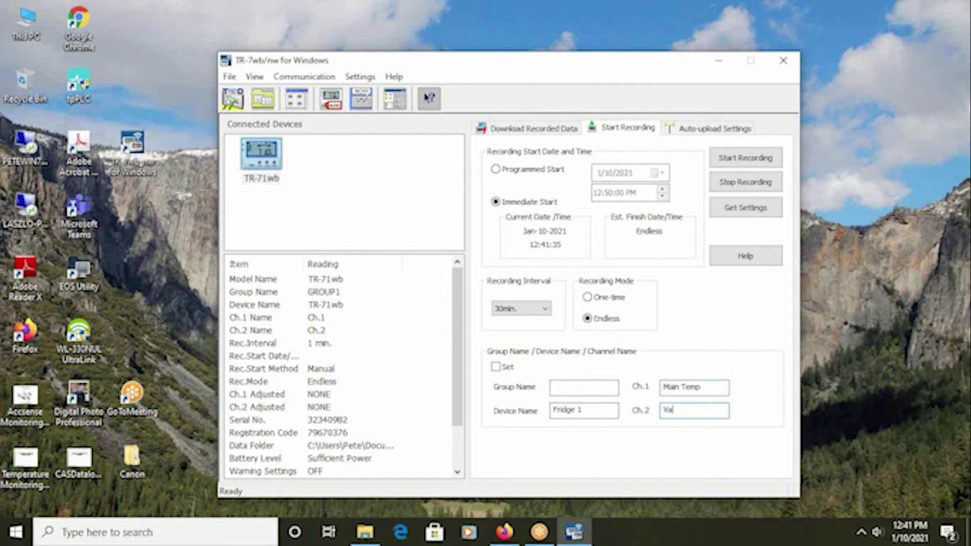
{"action": "type", "text": "ccine Temp"}
{"action": "left_click", "coordinate": [739, 161]}
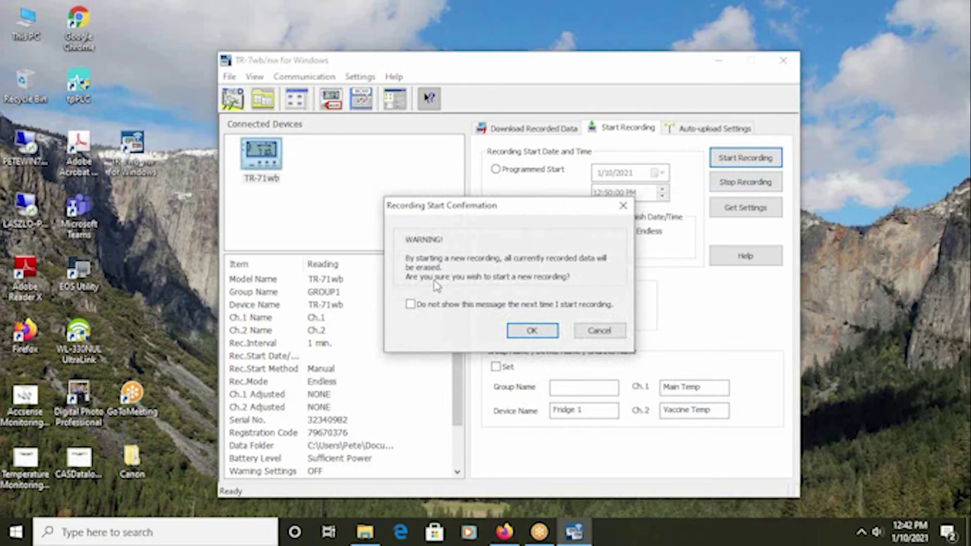
Confirm erasing old data, dismiss the recording notice, and open Auto-upload Settings.
{"action": "left_click", "coordinate": [552, 331]}
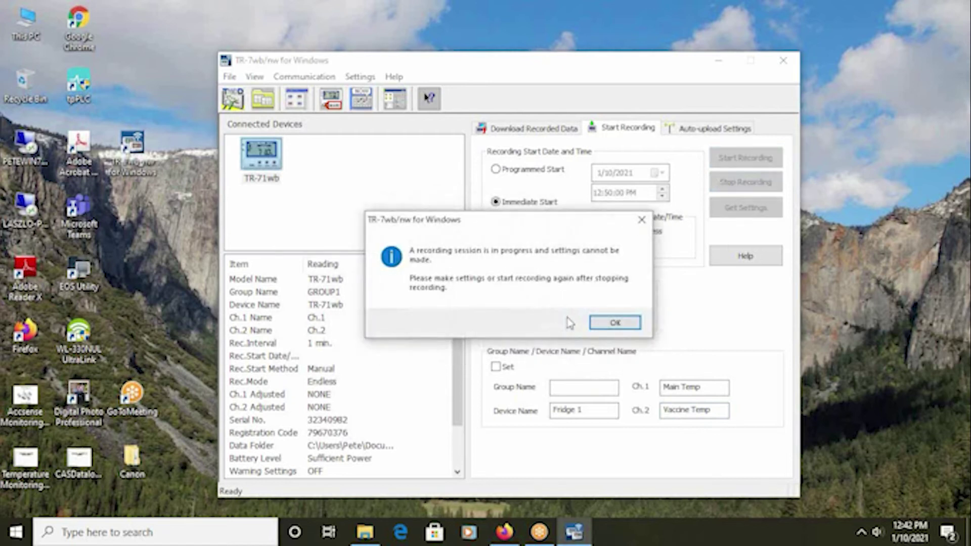
{"action": "left_click", "coordinate": [615, 322]}
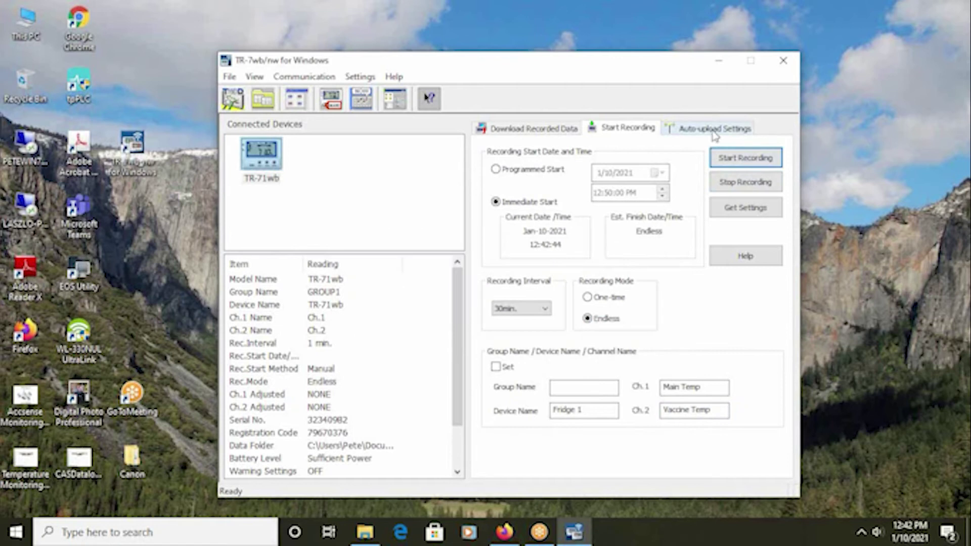
{"action": "left_click", "coordinate": [714, 129]}
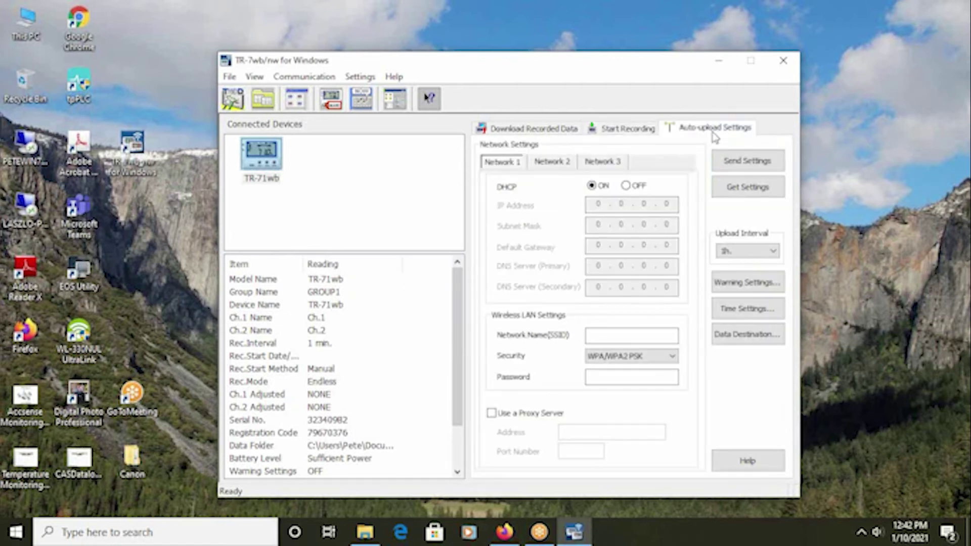
Give Ch.1 a 9 °C upper-limit warning with 10-minute judgement time and turn battery warning on.
{"action": "left_click", "coordinate": [730, 286]}
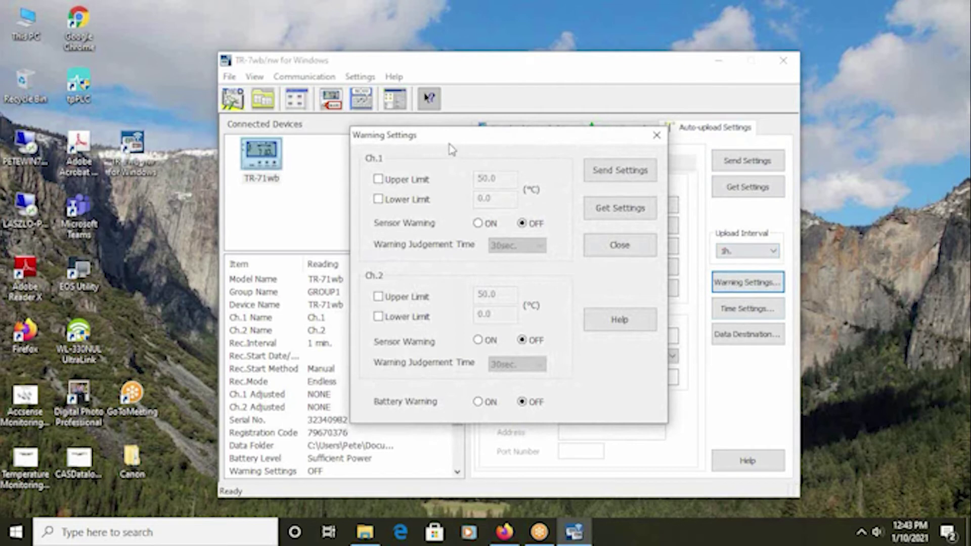
{"action": "left_click", "coordinate": [379, 181]}
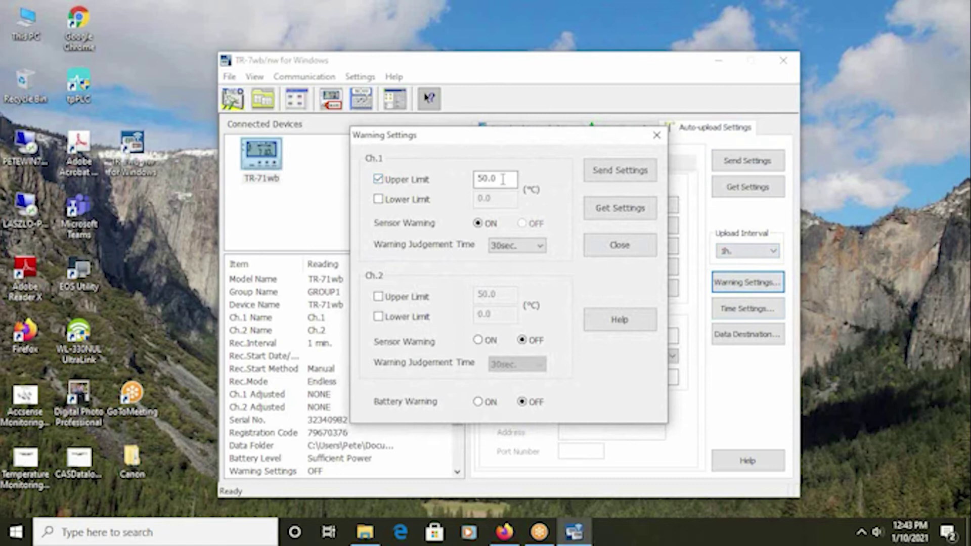
{"action": "double_click", "coordinate": [502, 180]}
{"action": "type", "text": "9"}
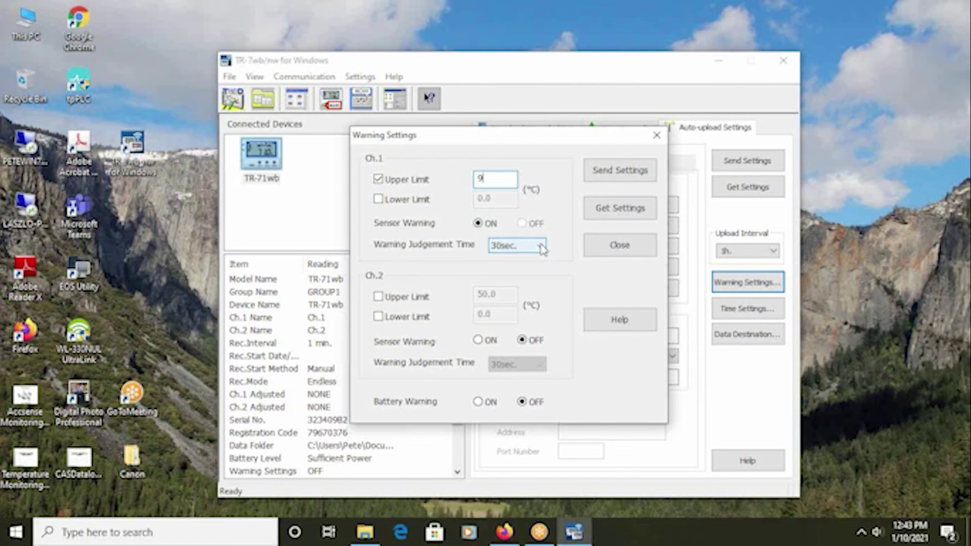
{"action": "left_click", "coordinate": [542, 248]}
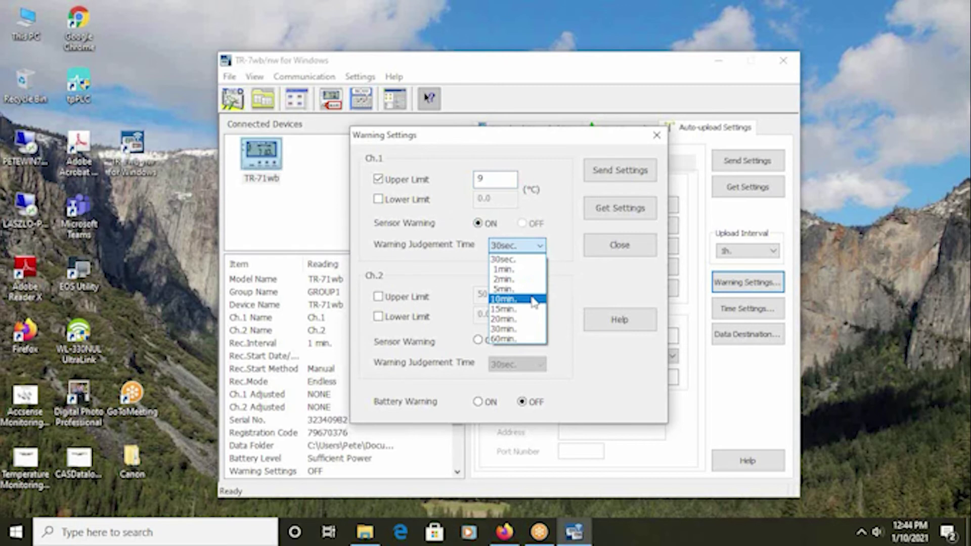
{"action": "left_click", "coordinate": [533, 302]}
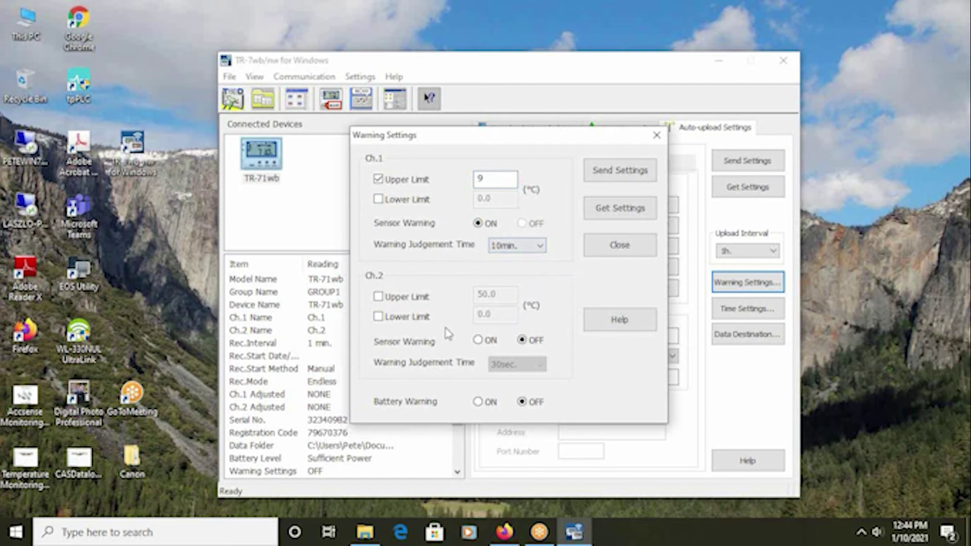
{"action": "left_click", "coordinate": [477, 402]}
Send the warning settings to the logger, acknowledge success, and close Warning Settings.
{"action": "left_click", "coordinate": [613, 174]}
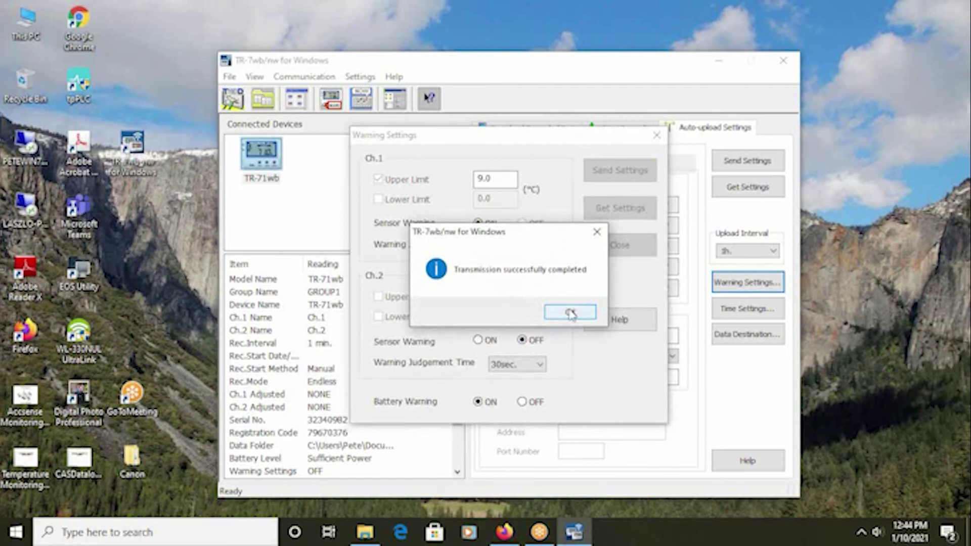
{"action": "left_click", "coordinate": [570, 313]}
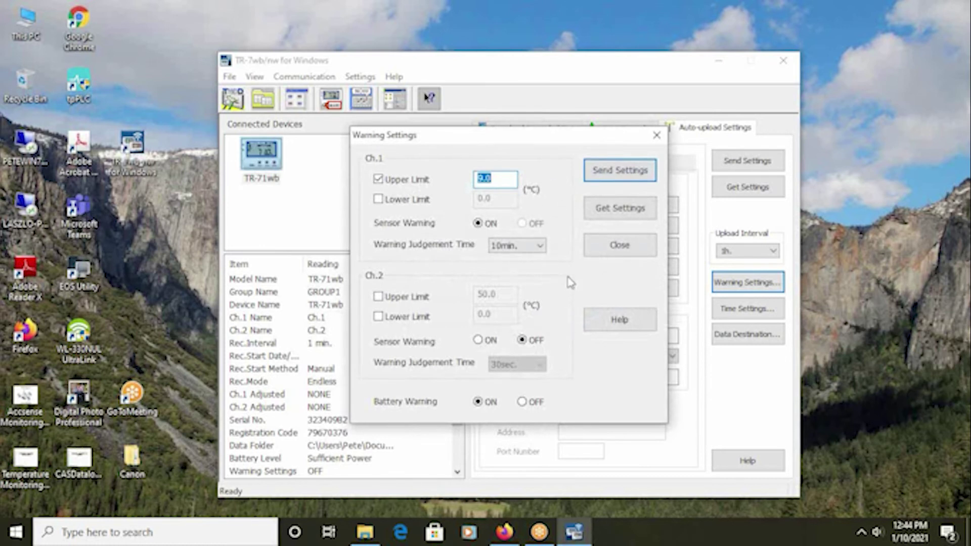
{"action": "left_click", "coordinate": [620, 245]}
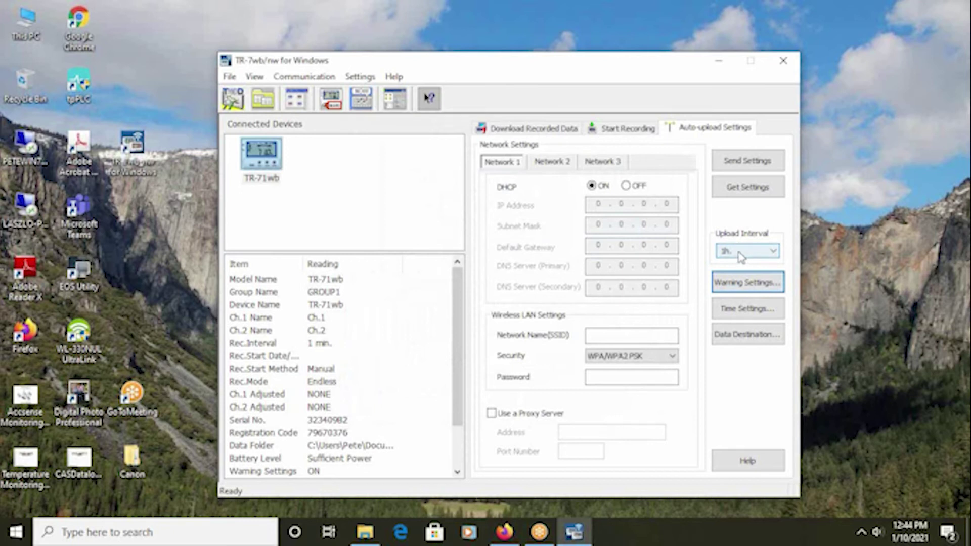
Change the upload interval to 6h after first picking 12h.
{"action": "left_click", "coordinate": [738, 255]}
{"action": "left_click", "coordinate": [751, 253]}
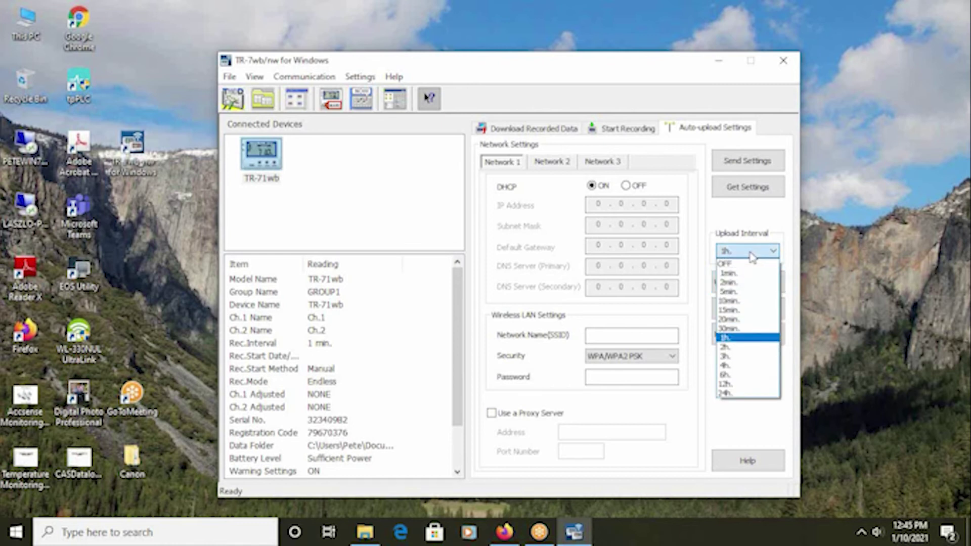
{"action": "left_click", "coordinate": [741, 385]}
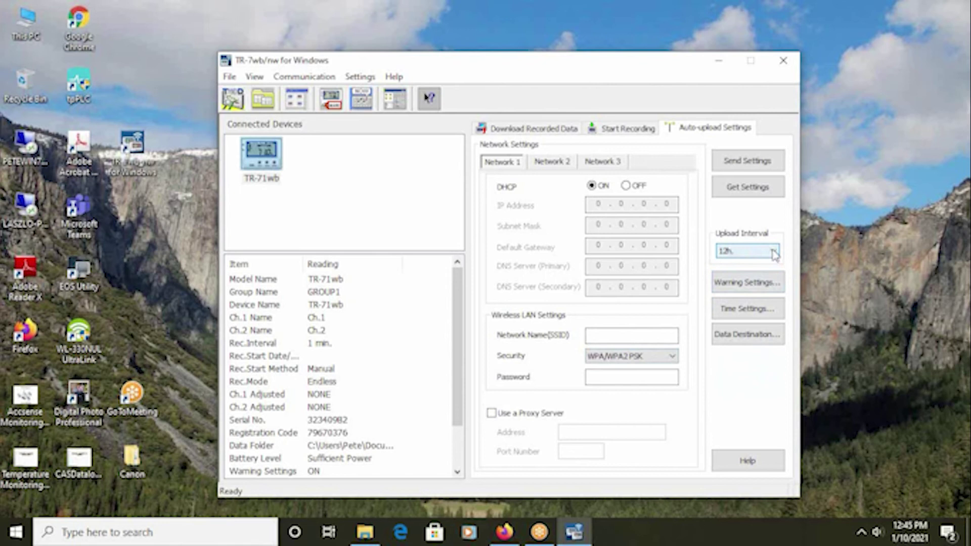
{"action": "left_click", "coordinate": [775, 255]}
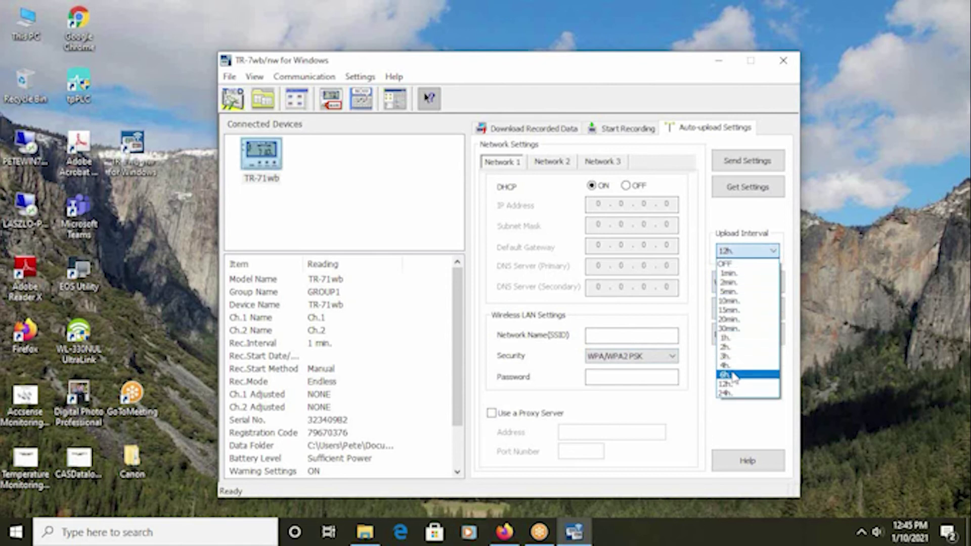
{"action": "left_click", "coordinate": [726, 374]}
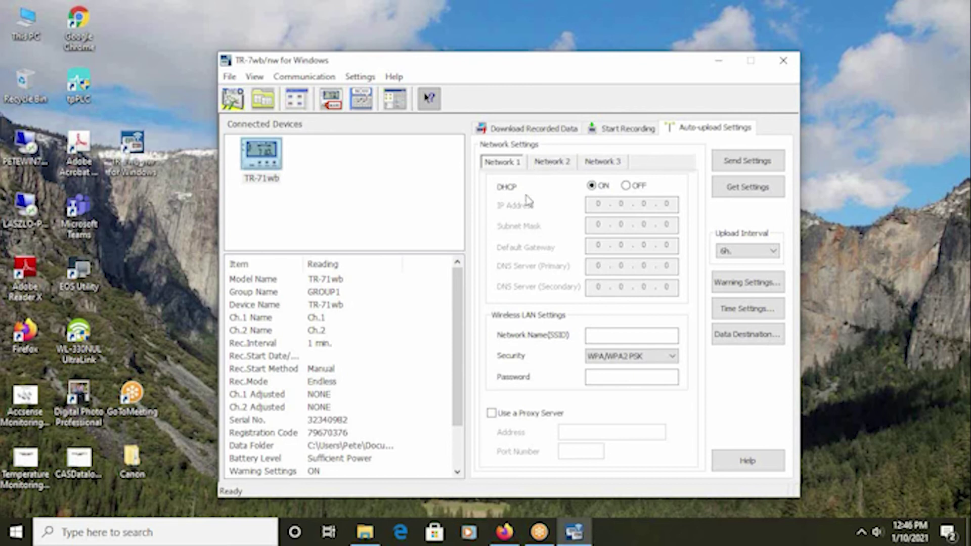
Enter Network 1's Wi-Fi name and password, leave the proxy off, and send to the logger.
{"action": "left_click", "coordinate": [601, 334]}
{"action": "type", "text": "Martin"}
{"action": "left_click", "coordinate": [648, 378]}
{"action": "type", "text": "•••••••••"}
{"action": "left_click", "coordinate": [491, 413]}
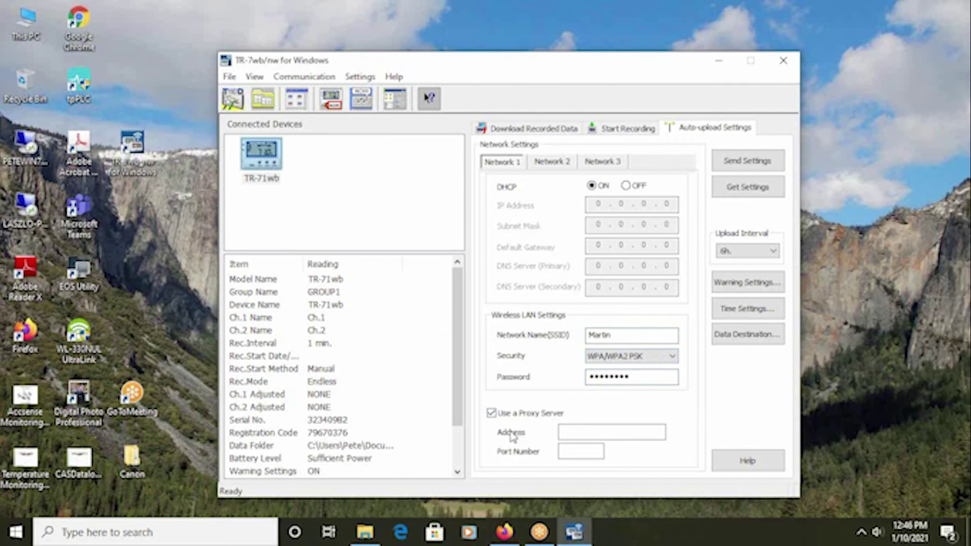
{"action": "left_click", "coordinate": [491, 413]}
{"action": "left_click", "coordinate": [748, 160]}
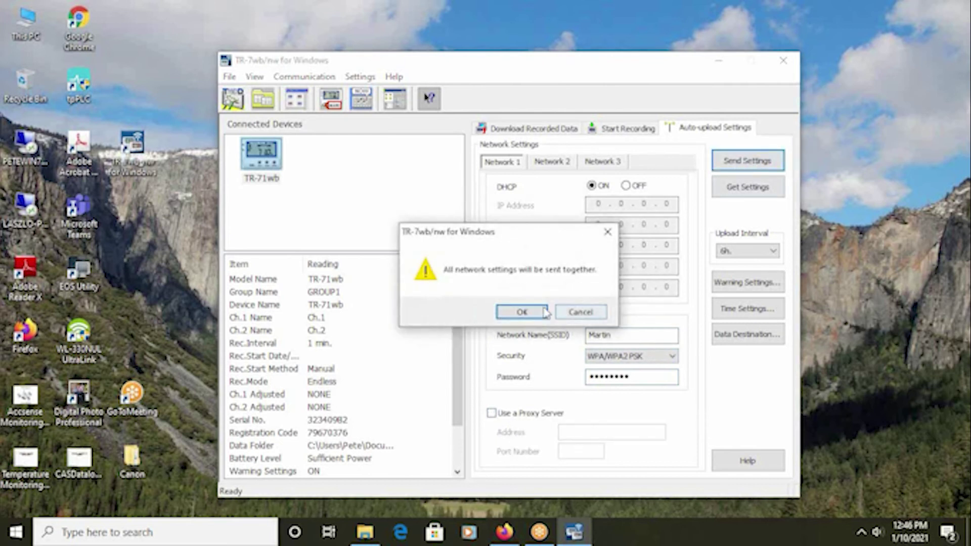
{"action": "left_click", "coordinate": [521, 312]}
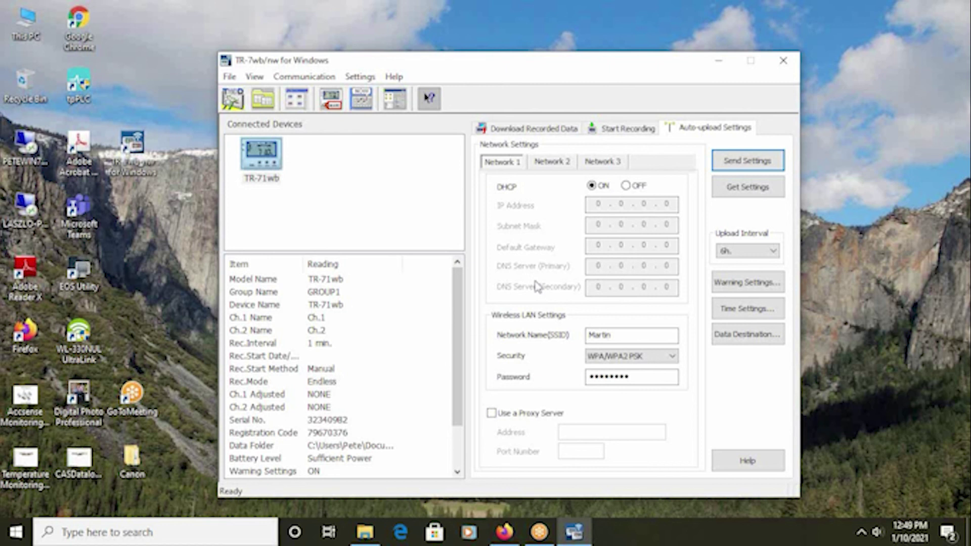
{"action": "left_click", "coordinate": [509, 536]}
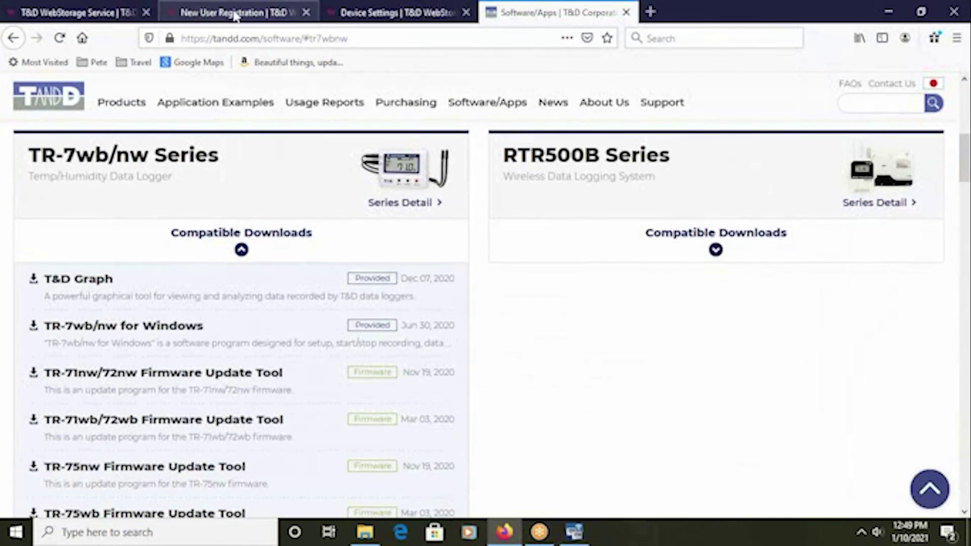
Switch to the WebStorage Device Settings tab in Firefox.
{"action": "left_click", "coordinate": [348, 19]}
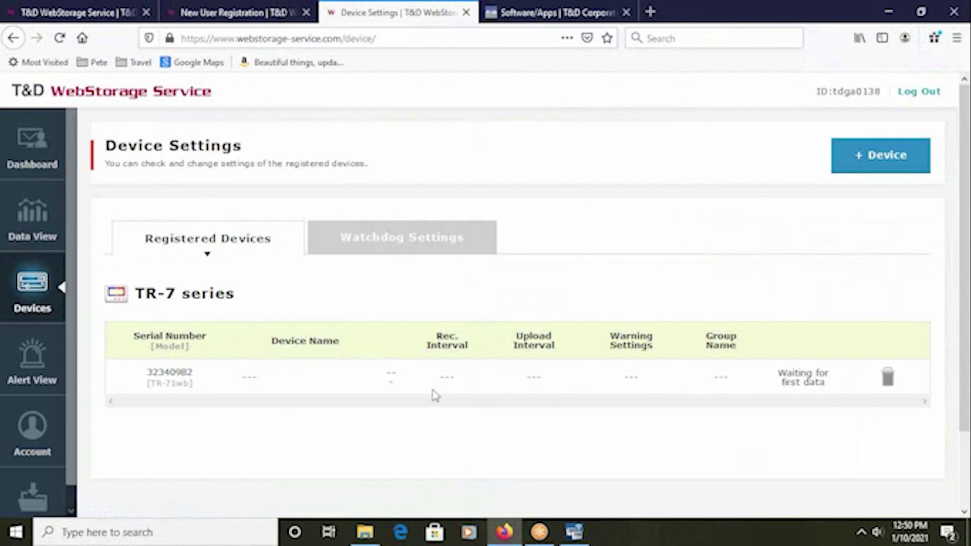
Reload the Device Settings page to show TR-71wb's 6-hour upload and warning settings.
{"action": "left_click", "coordinate": [60, 38]}
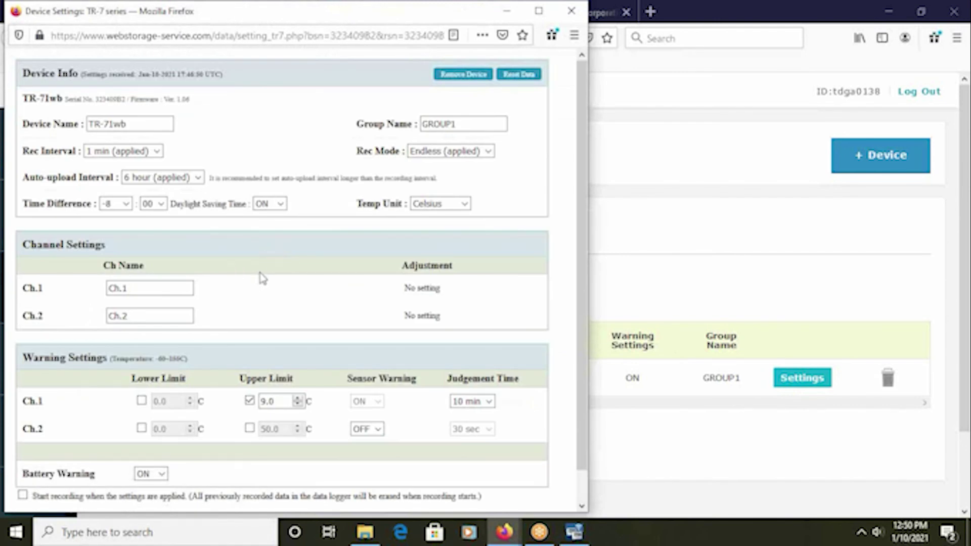
{"action": "scroll", "coordinate": [262, 278], "scroll_direction": "down", "scroll_amount": 1}
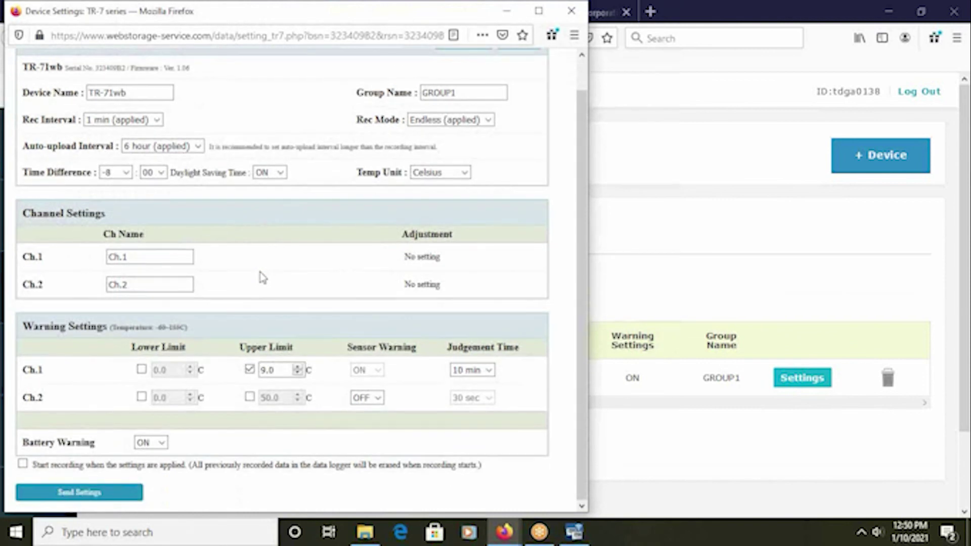
{"action": "scroll", "coordinate": [262, 277], "scroll_direction": "up", "scroll_amount": 1}
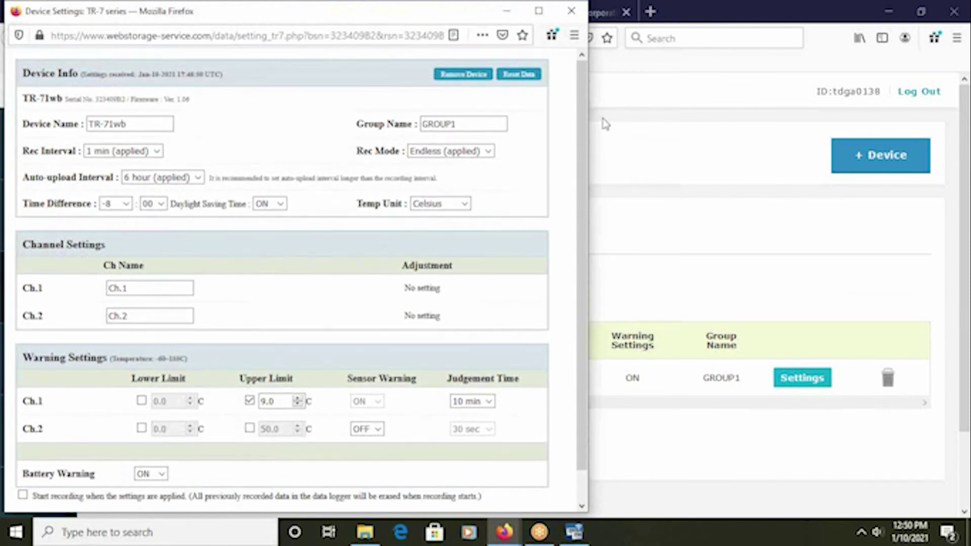